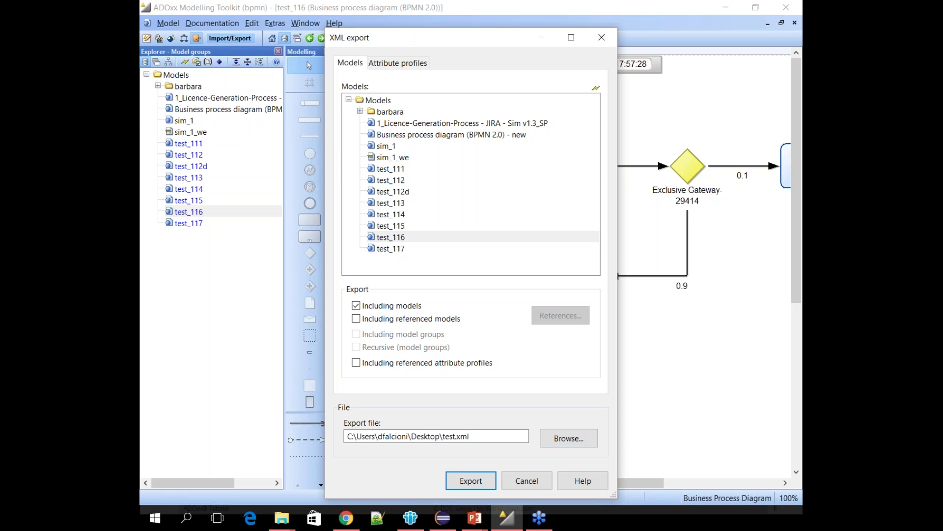
Step: Export test_116 to test.xml, dismiss the export report, and switch to the browser
{"action": "left_click", "coordinate": [471, 481]}
{"action": "left_click", "coordinate": [702, 149]}
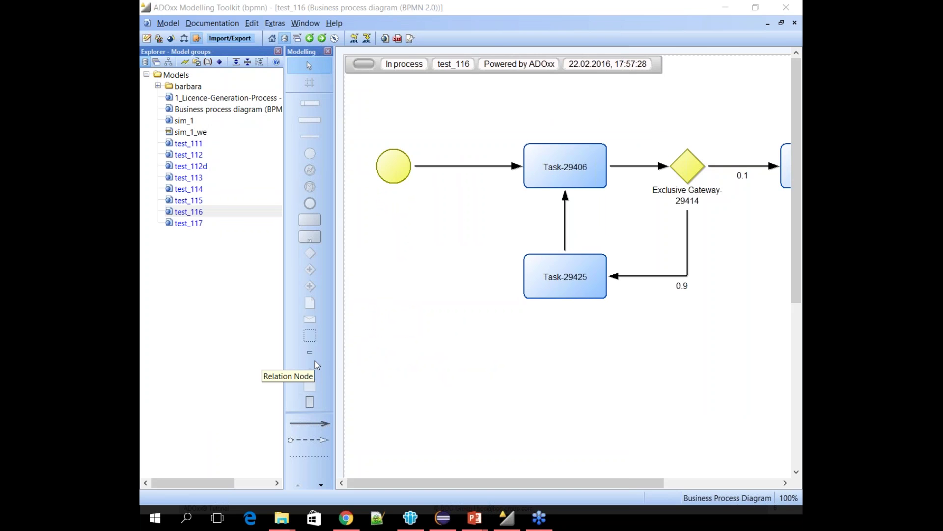
{"action": "key", "text": "alt+Tab"}
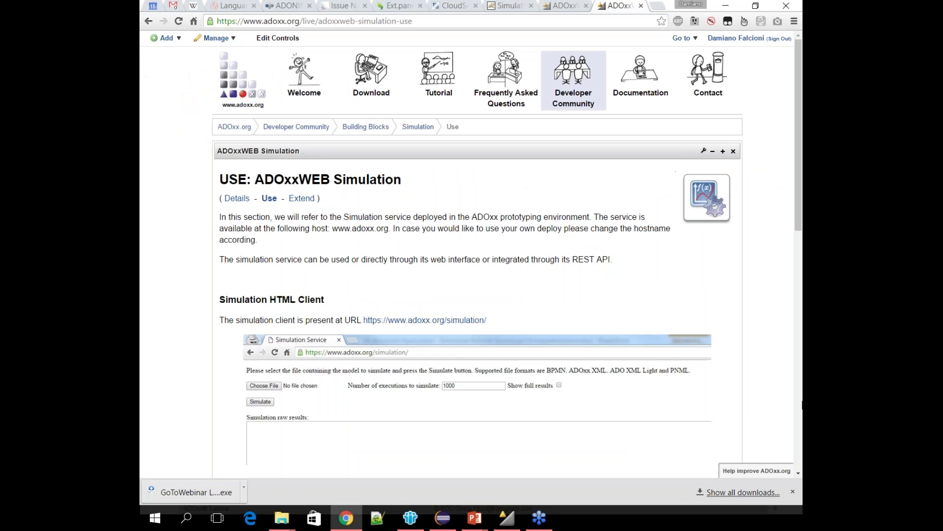
Step: On the simulation client page, load test.xml from the Desktop as the model to simulate
{"action": "left_click", "coordinate": [514, 5]}
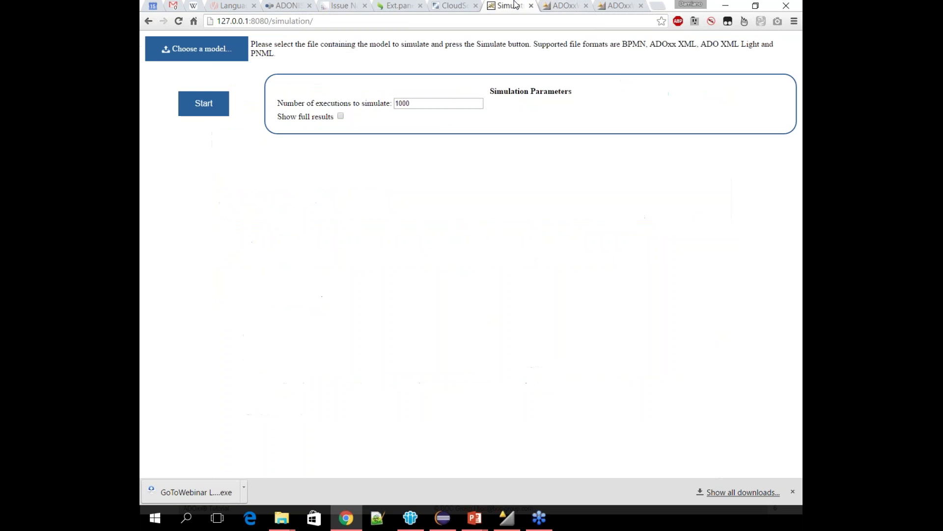
{"action": "left_click", "coordinate": [230, 58]}
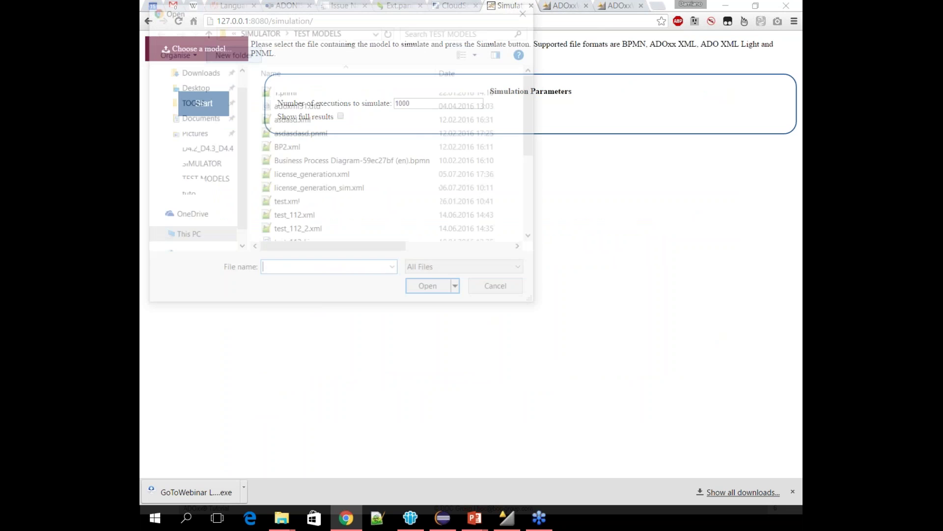
{"action": "left_click", "coordinate": [209, 87]}
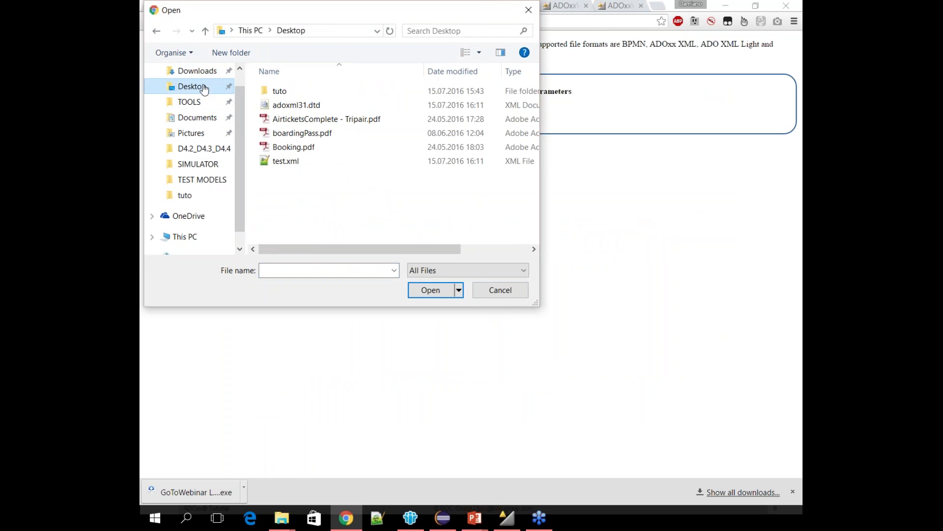
{"action": "left_click", "coordinate": [292, 165]}
{"action": "key", "text": "Return"}
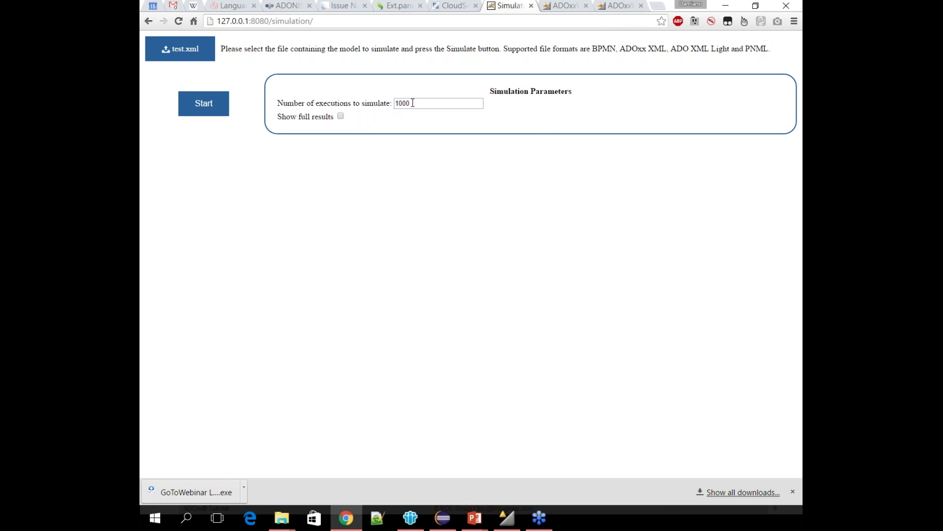
Step: Start the simulation and view the path details for p.9 and p.3
{"action": "left_click", "coordinate": [202, 109]}
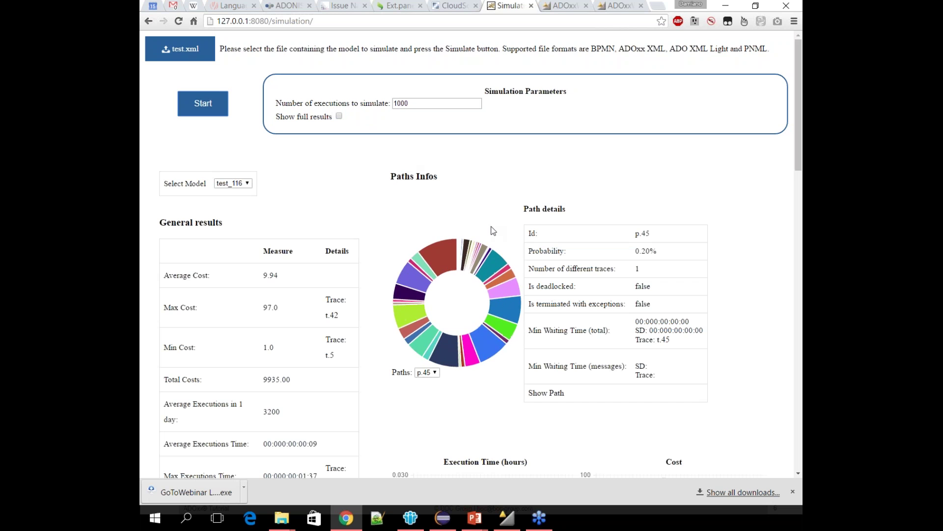
{"action": "scroll", "coordinate": [453, 214], "scroll_direction": "down", "scroll_amount": 2}
{"action": "left_click", "coordinate": [444, 202]}
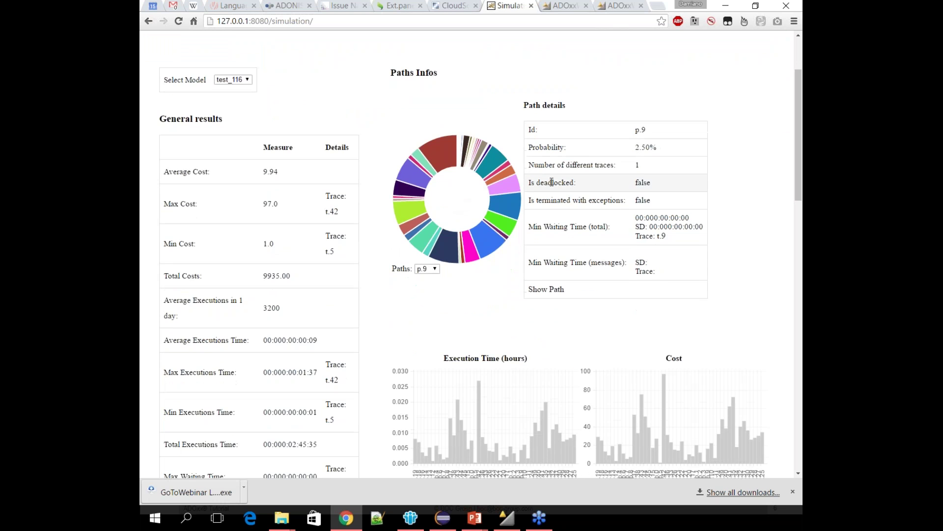
{"action": "scroll", "coordinate": [231, 142], "scroll_direction": "up", "scroll_amount": 1}
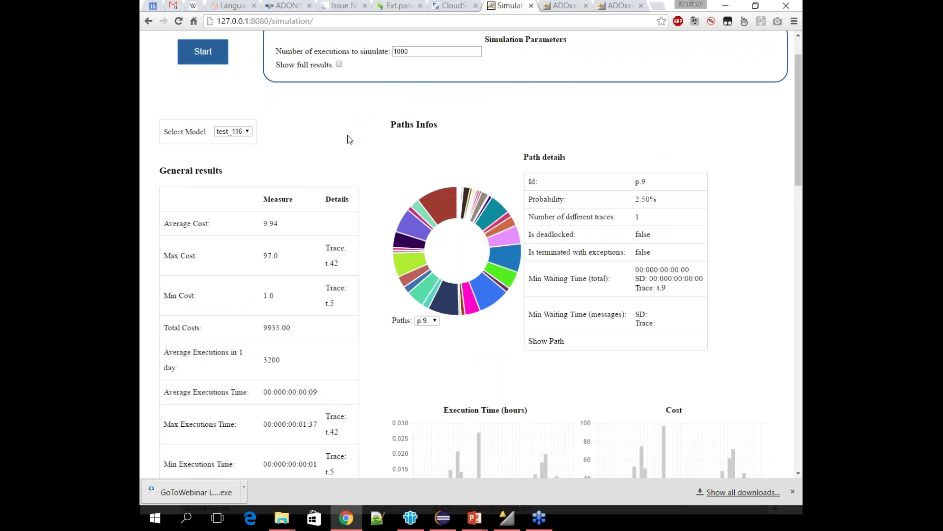
{"action": "scroll", "coordinate": [348, 137], "scroll_direction": "down", "scroll_amount": 4}
{"action": "left_click", "coordinate": [440, 162]}
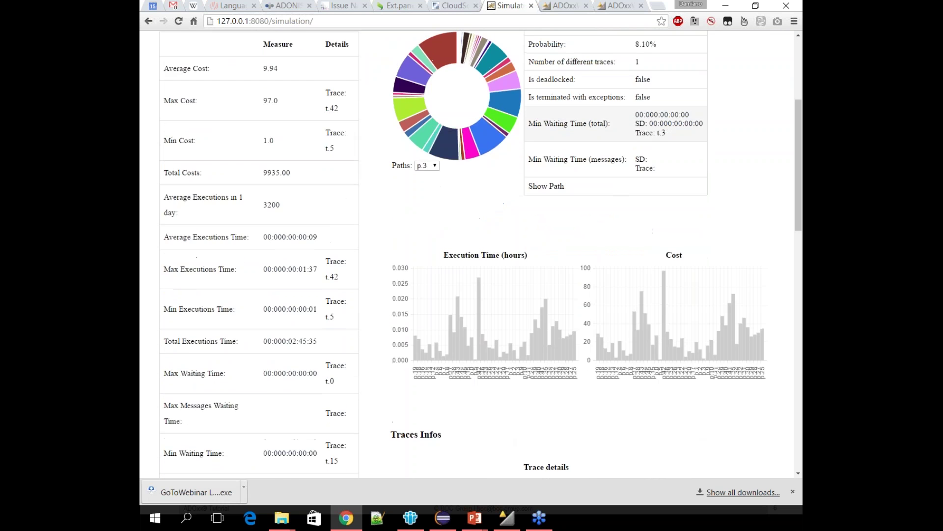
{"action": "scroll", "coordinate": [385, 97], "scroll_direction": "up", "scroll_amount": 5}
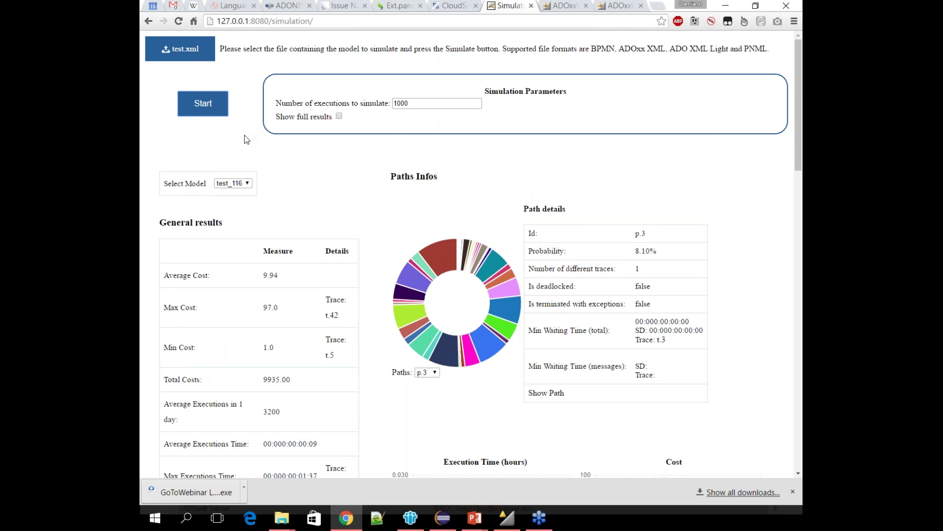
{"action": "scroll", "coordinate": [247, 140], "scroll_direction": "down", "scroll_amount": 3}
{"action": "scroll", "coordinate": [247, 139], "scroll_direction": "up", "scroll_amount": 2}
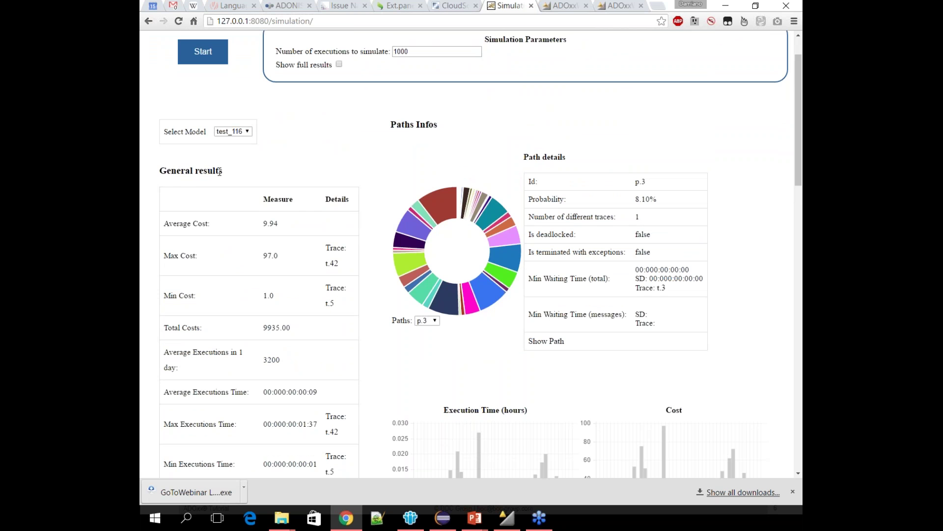
Step: Scroll through General results and Traces Infos, checking the list of deadlocked paths
{"action": "scroll", "coordinate": [219, 172], "scroll_direction": "down", "scroll_amount": 2}
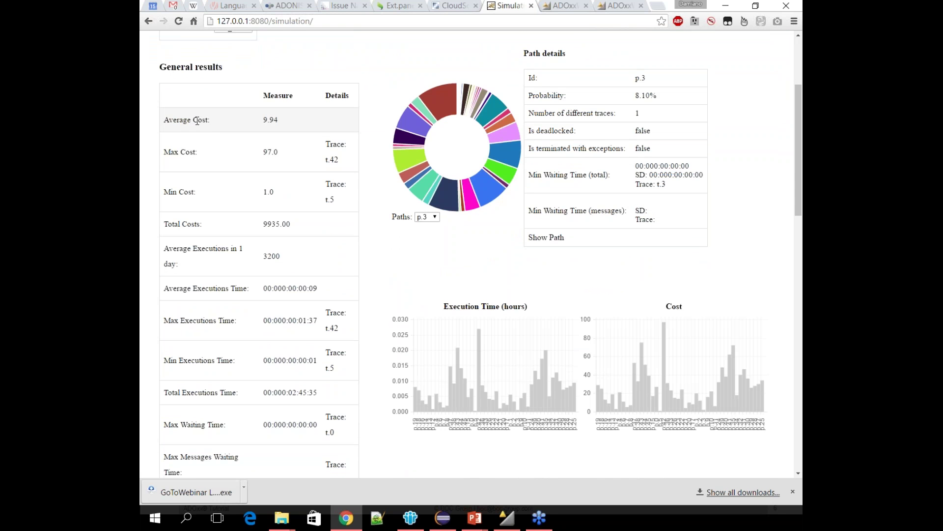
{"action": "scroll", "coordinate": [197, 120], "scroll_direction": "down", "scroll_amount": 2}
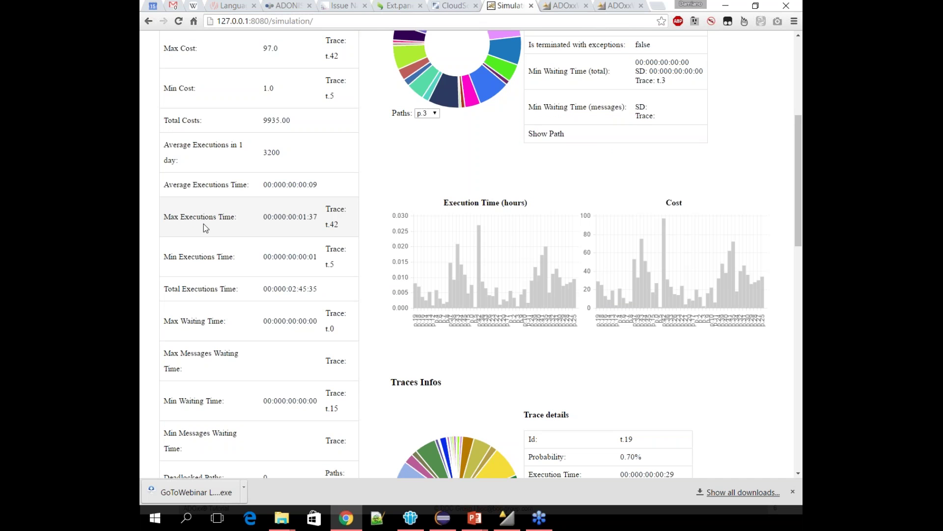
{"action": "scroll", "coordinate": [205, 243], "scroll_direction": "down", "scroll_amount": 2}
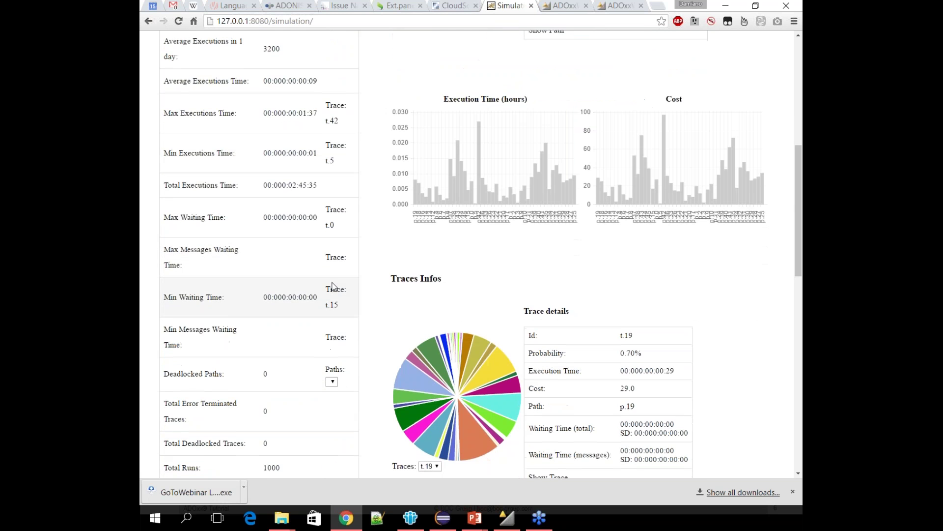
{"action": "scroll", "coordinate": [332, 286], "scroll_direction": "down", "scroll_amount": 1}
{"action": "scroll", "coordinate": [333, 285], "scroll_direction": "down", "scroll_amount": 2}
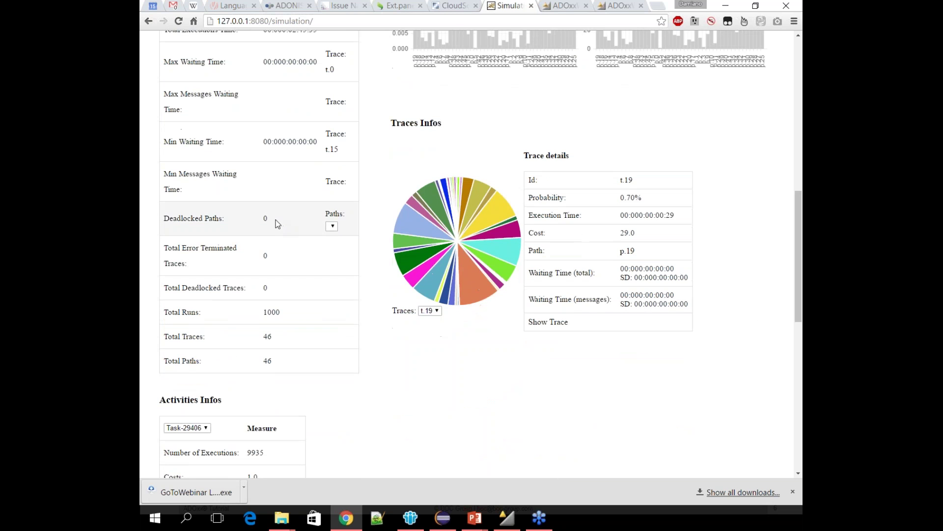
{"action": "left_click", "coordinate": [333, 226]}
{"action": "left_click", "coordinate": [303, 226]}
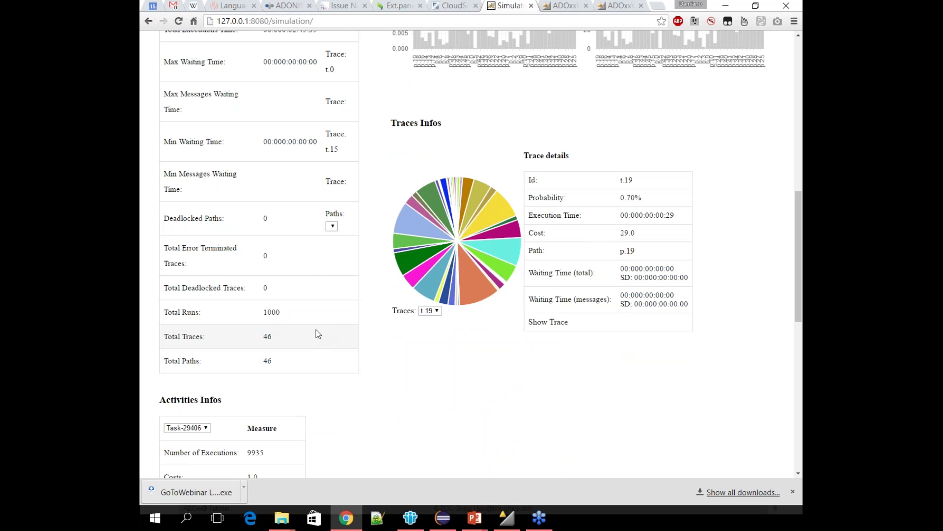
{"action": "scroll", "coordinate": [373, 350], "scroll_direction": "up", "scroll_amount": 10}
{"action": "scroll", "coordinate": [372, 355], "scroll_direction": "up", "scroll_amount": 2}
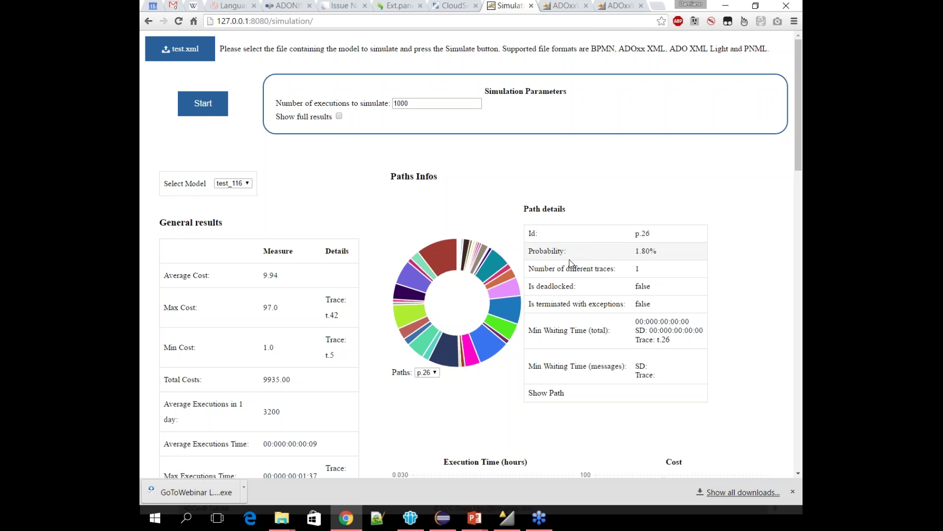
Step: In Activities Infos, compare Task-29425 and Task-29421, ending on Task-29425 with 8935 executions
{"action": "mouse_move", "coordinate": [516, 287]}
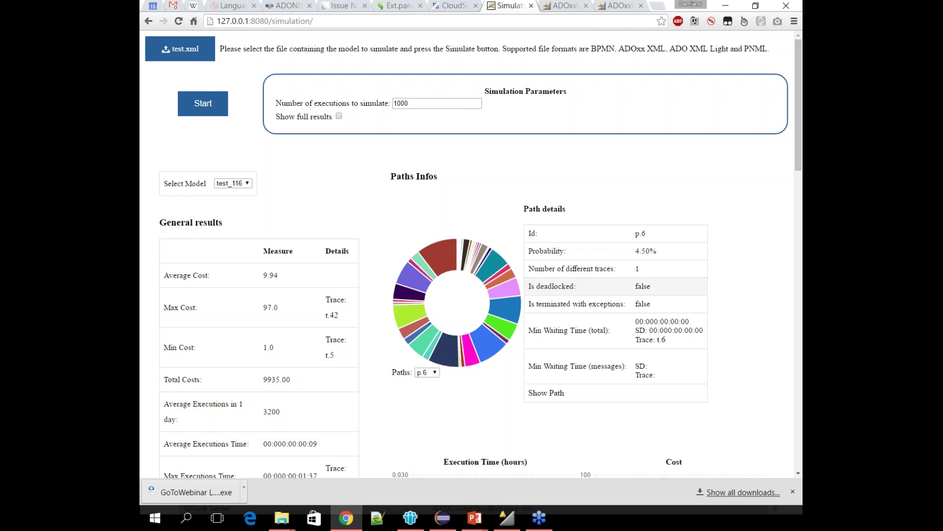
{"action": "scroll", "coordinate": [610, 311], "scroll_direction": "down", "scroll_amount": 3}
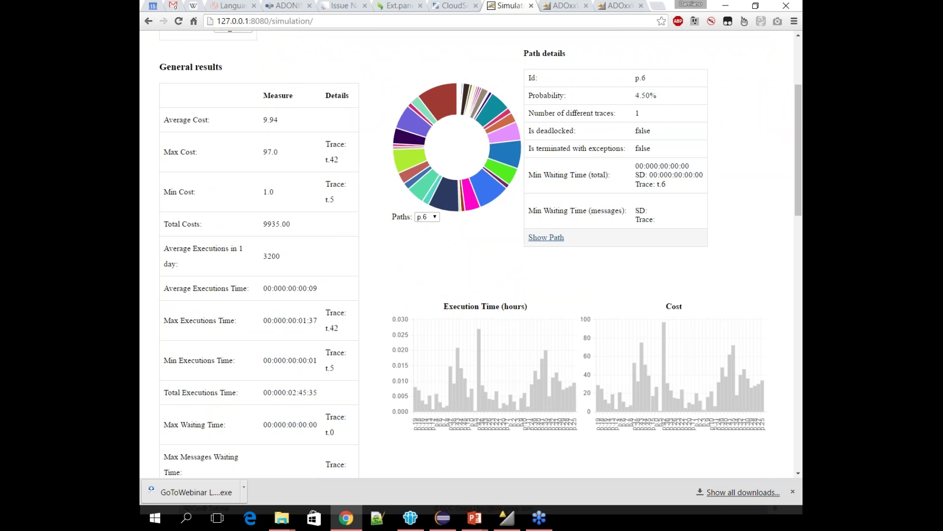
{"action": "scroll", "coordinate": [569, 289], "scroll_direction": "down", "scroll_amount": 4}
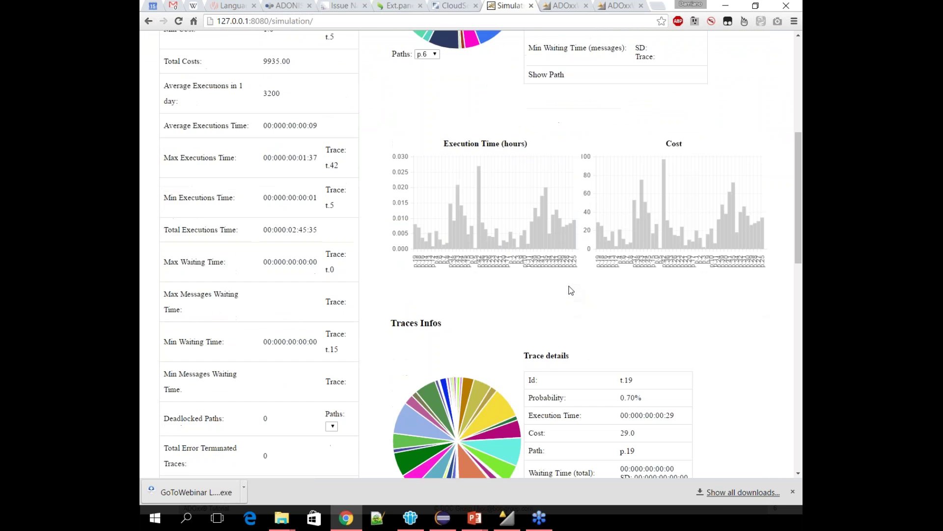
{"action": "scroll", "coordinate": [464, 270], "scroll_direction": "down", "scroll_amount": 8}
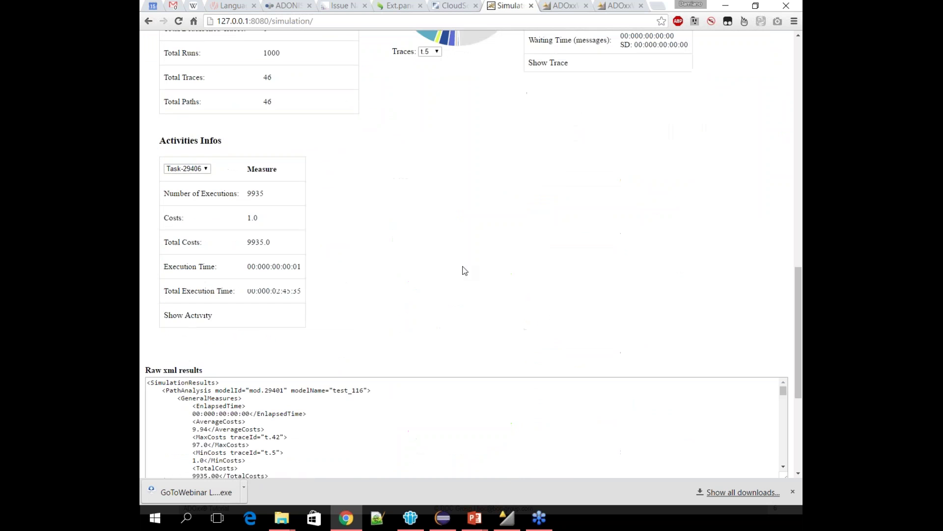
{"action": "scroll", "coordinate": [355, 274], "scroll_direction": "down", "scroll_amount": 1}
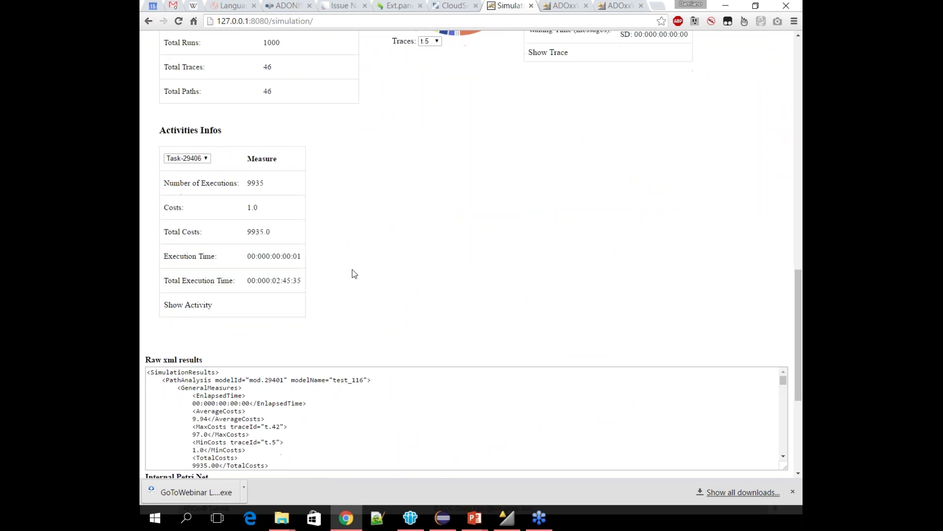
{"action": "scroll", "coordinate": [354, 274], "scroll_direction": "down", "scroll_amount": 4}
{"action": "scroll", "coordinate": [349, 206], "scroll_direction": "up", "scroll_amount": 4}
{"action": "left_click", "coordinate": [195, 169]}
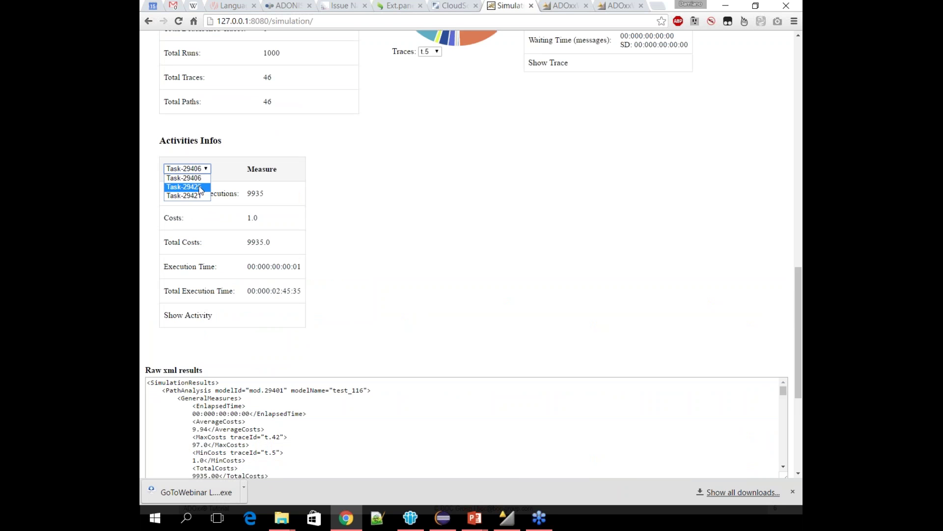
{"action": "left_click", "coordinate": [198, 187]}
{"action": "left_click", "coordinate": [196, 170]}
{"action": "left_click", "coordinate": [197, 193]}
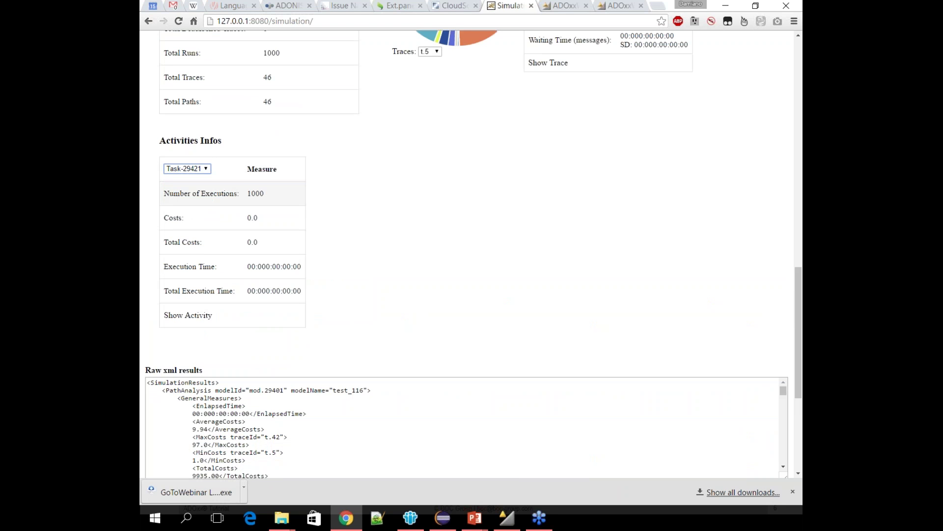
{"action": "left_click", "coordinate": [205, 168]}
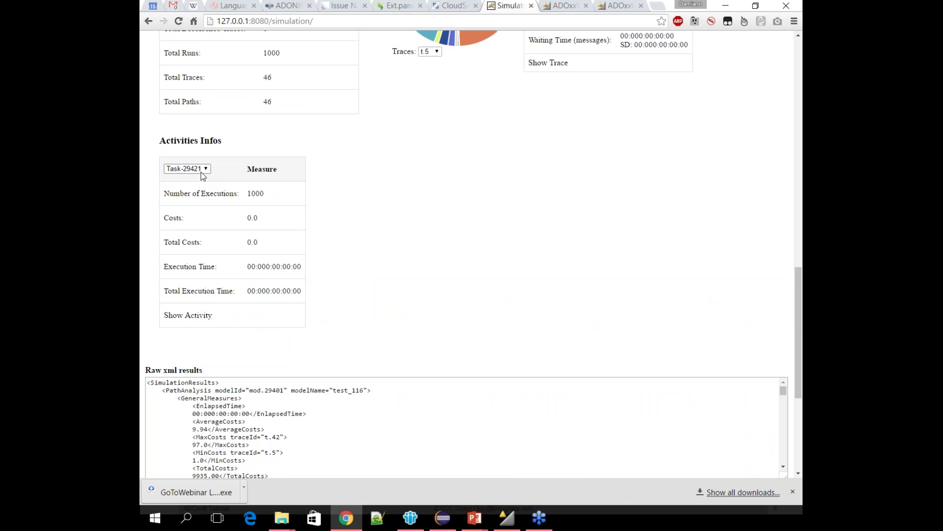
{"action": "left_click", "coordinate": [203, 186]}
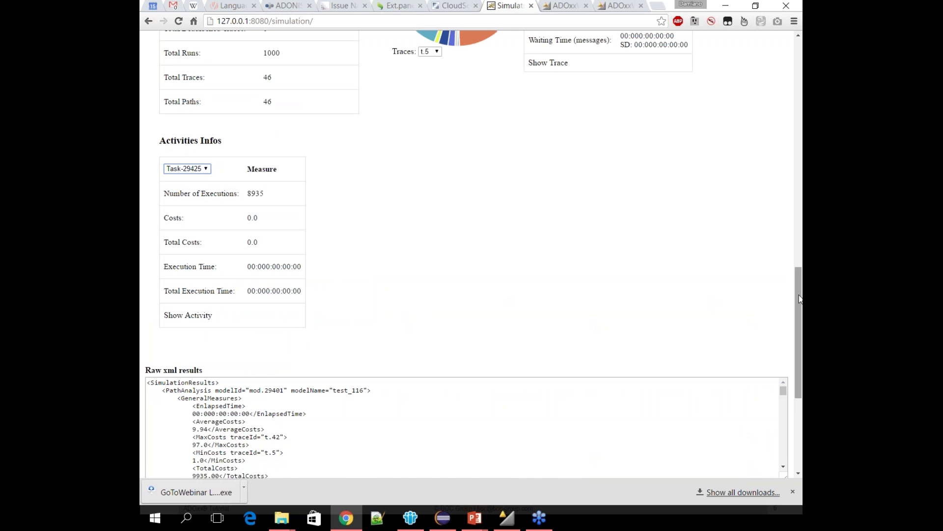
Step: Scroll to the raw XML results and select their opening lines
{"action": "scroll", "coordinate": [798, 315], "scroll_direction": "down", "scroll_amount": 3}
{"action": "left_click_drag", "start_coordinate": [801, 338], "coordinate": [802, 367]}
{"action": "left_click", "coordinate": [149, 141]}
{"action": "left_click_drag", "start_coordinate": [148, 141], "coordinate": [244, 213]}
{"action": "scroll", "coordinate": [244, 213], "scroll_direction": "down", "scroll_amount": 2}
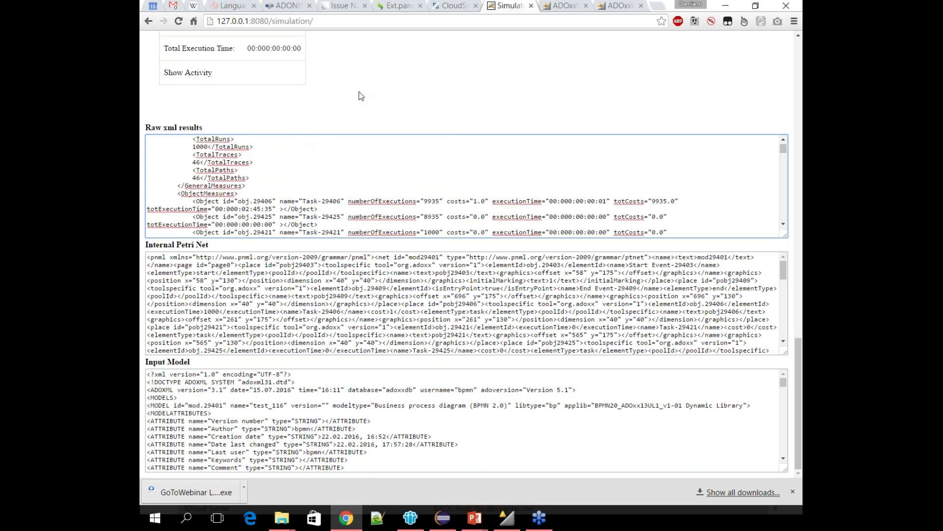
{"action": "scroll", "coordinate": [307, 182], "scroll_direction": "down", "scroll_amount": 5}
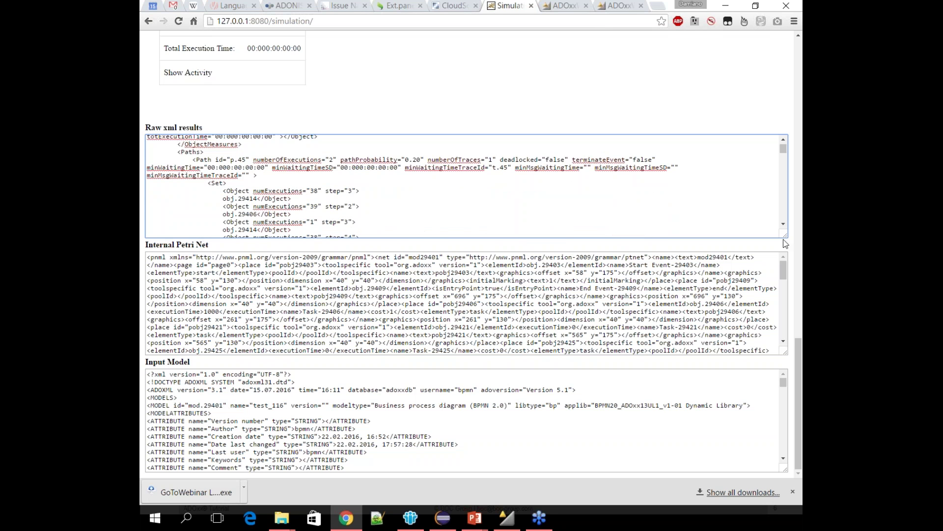
Step: Select the first rows of the Petri net text, then clear the selection
{"action": "left_click_drag", "start_coordinate": [182, 262], "coordinate": [148, 257]}
{"action": "left_click", "coordinate": [178, 265]}
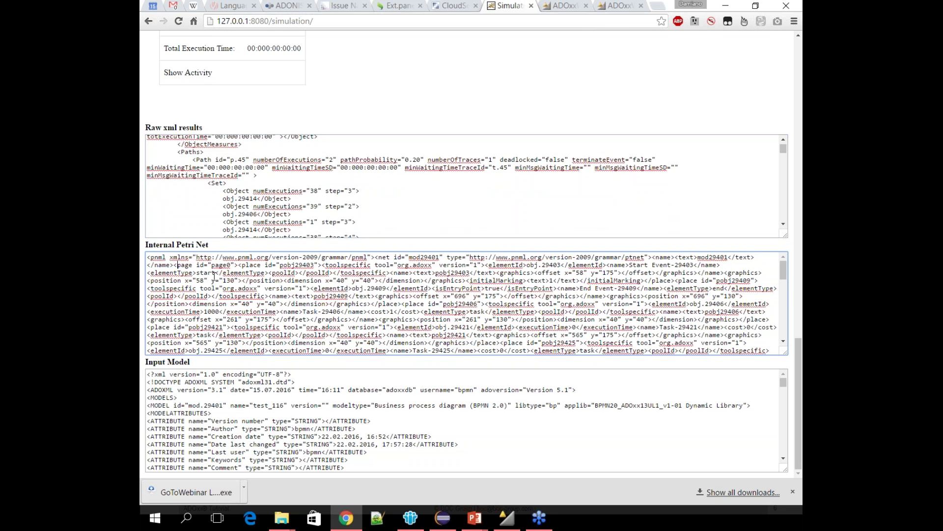
{"action": "left_click", "coordinate": [220, 288]}
{"action": "left_click_drag", "start_coordinate": [149, 256], "coordinate": [281, 296]}
{"action": "left_click_drag", "start_coordinate": [321, 332], "coordinate": [205, 340]}
{"action": "left_click", "coordinate": [205, 340]}
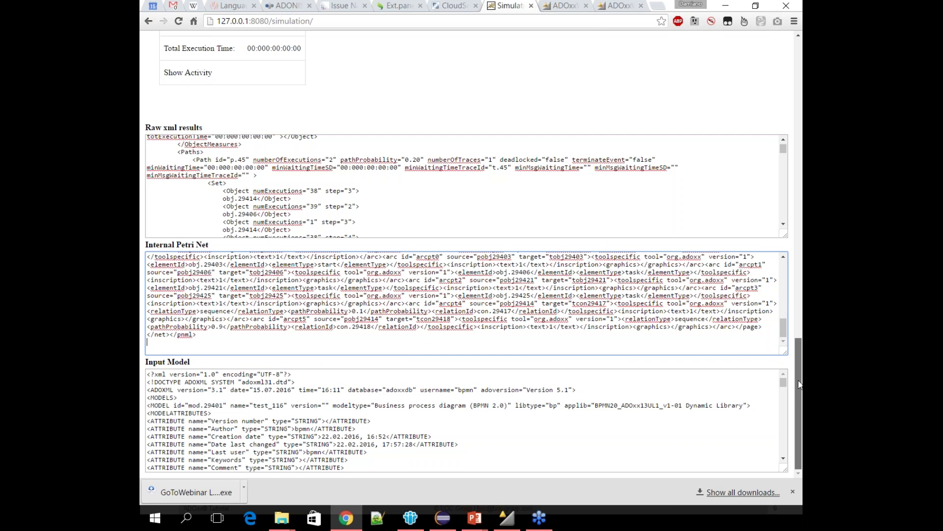
Step: Return to the top of the results, choose path p.21, and go back to the slides
{"action": "left_click_drag", "start_coordinate": [798, 384], "coordinate": [801, 408]}
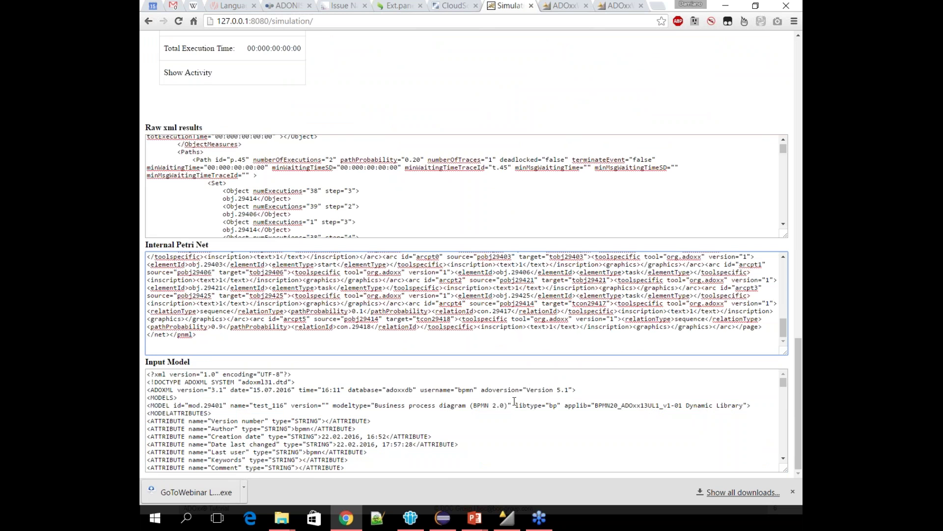
{"action": "left_click_drag", "start_coordinate": [801, 388], "coordinate": [800, 120]}
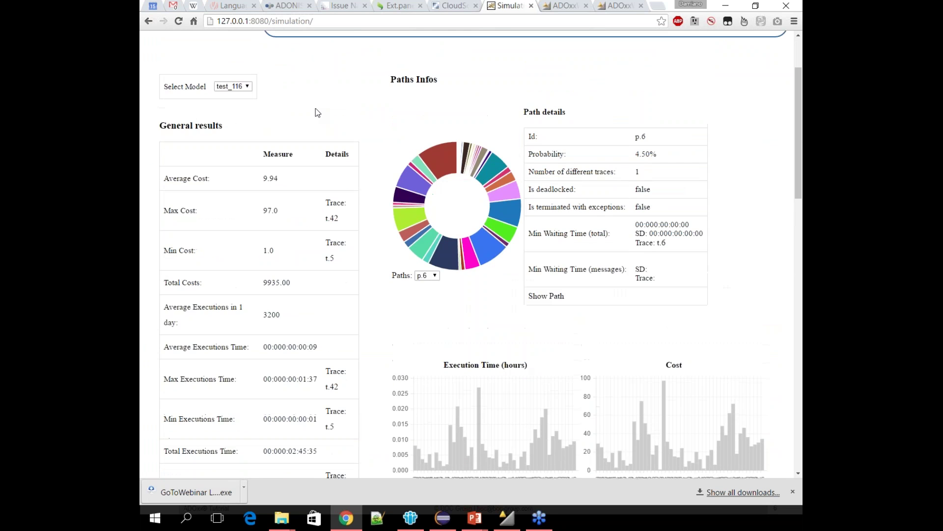
{"action": "scroll", "coordinate": [316, 109], "scroll_direction": "up", "scroll_amount": 2}
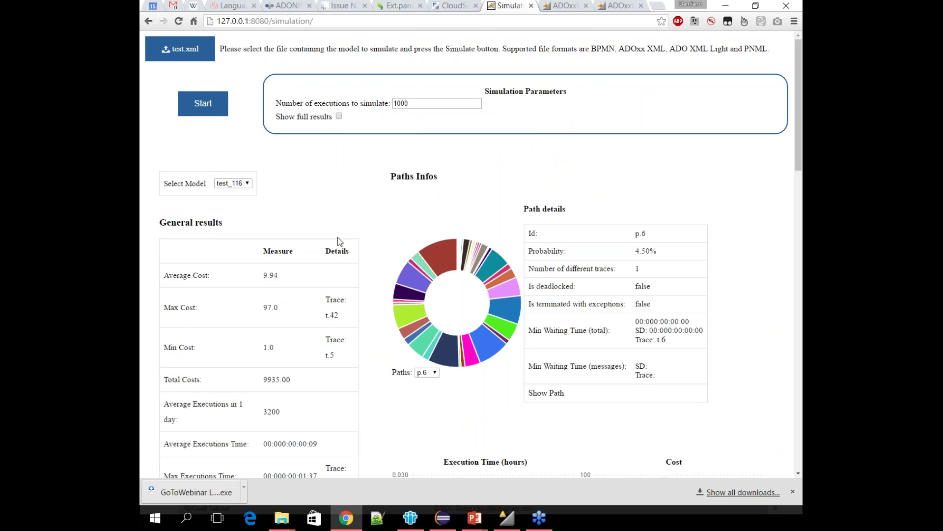
{"action": "scroll", "coordinate": [295, 278], "scroll_direction": "down", "scroll_amount": 1}
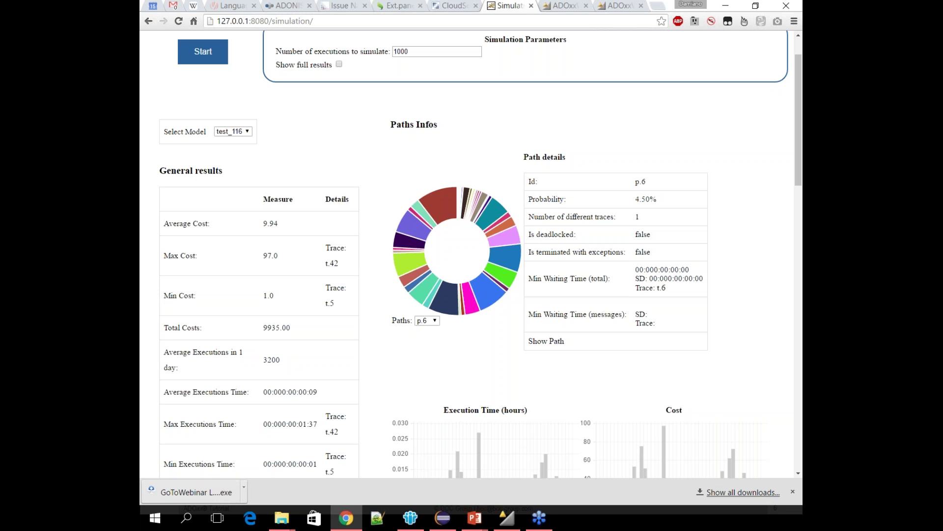
{"action": "key", "text": "Down"}
{"action": "key", "text": "alt+Tab"}
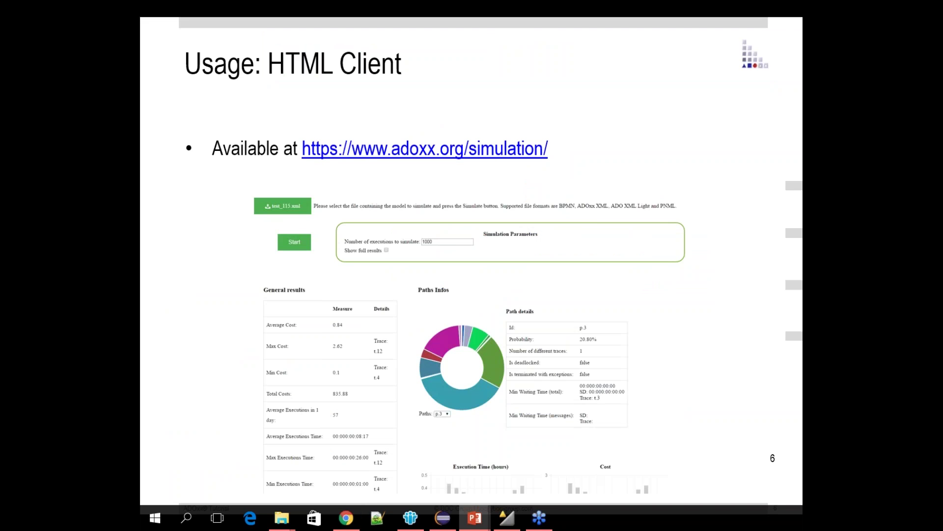
Step: Advance the slides to 'Extend: Integration in ADOxx', then return to ADOxx Modelling Toolkit
{"action": "key", "text": "Right"}
{"action": "key", "text": "Left"}
{"action": "key", "text": "Right"}
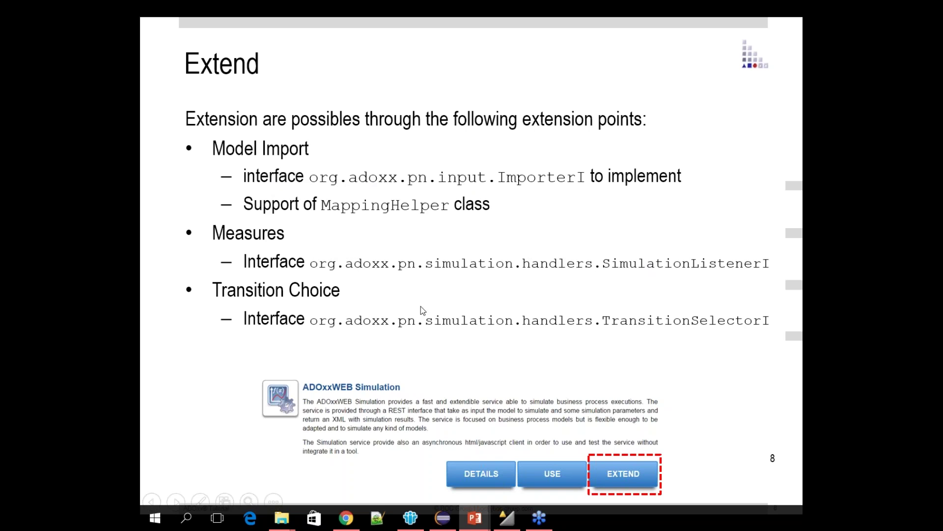
{"action": "left_click", "coordinate": [619, 317]}
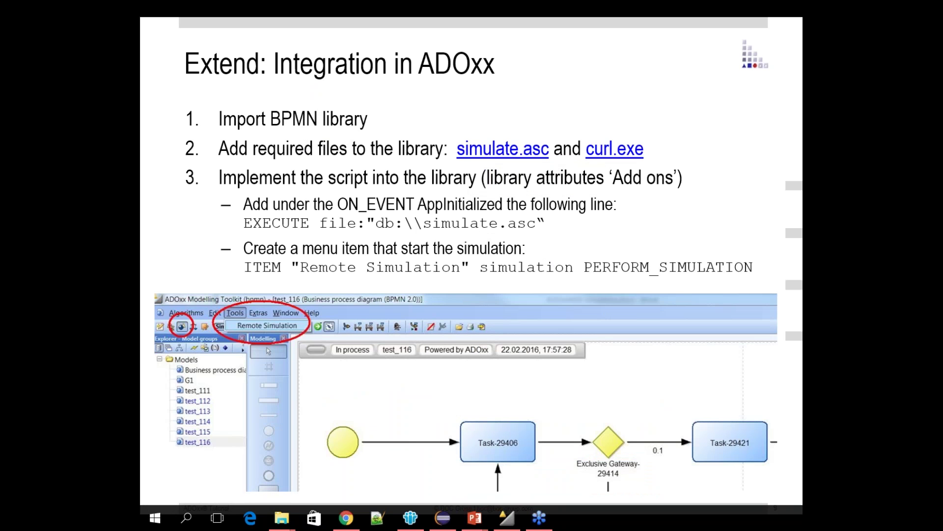
{"action": "key", "text": "alt+Tab"}
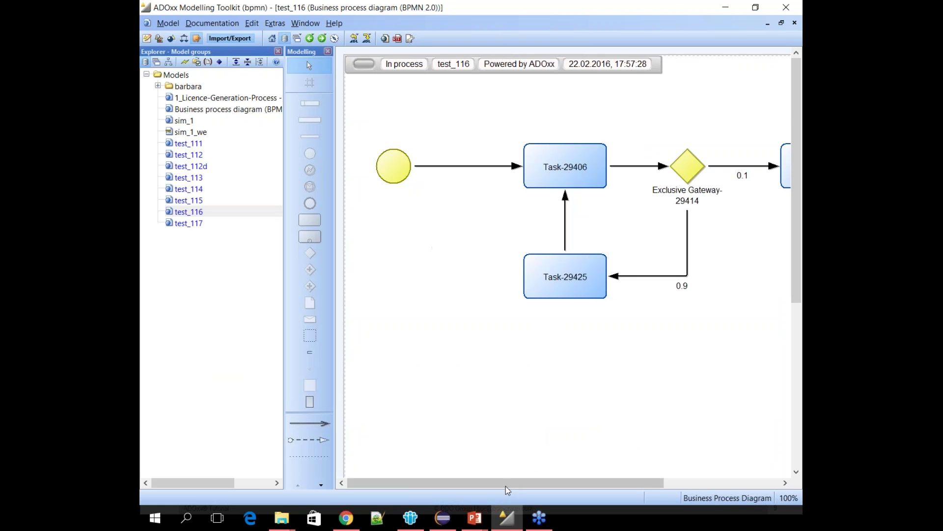
Step: Start Remote Simulation from the Simulation component's Tools menu
{"action": "left_click_drag", "start_coordinate": [506, 483], "coordinate": [485, 487]}
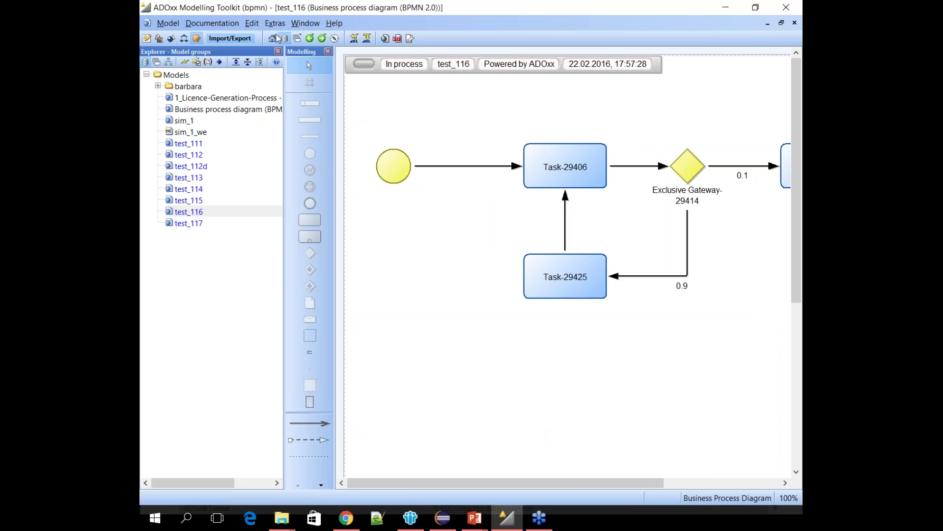
{"action": "left_click", "coordinate": [171, 38]}
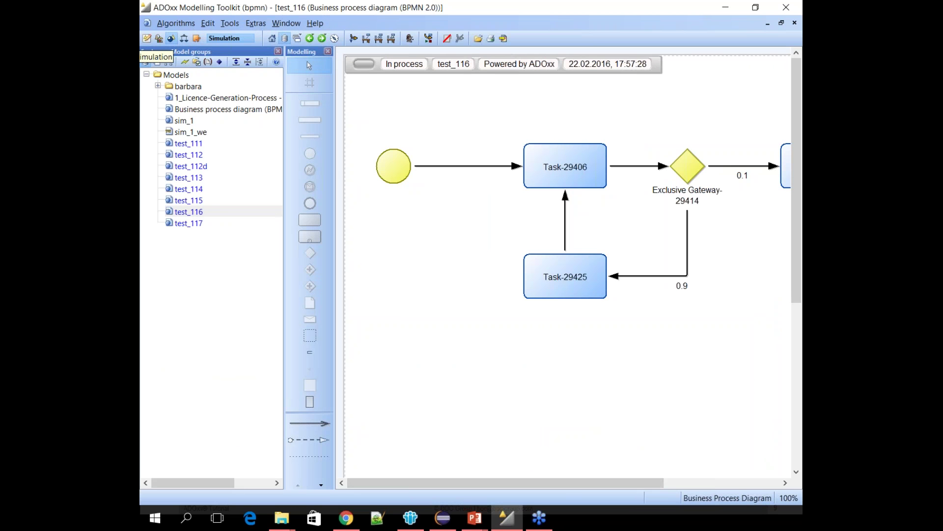
{"action": "left_click", "coordinate": [256, 23]}
{"action": "mouse_move", "coordinate": [229, 24]}
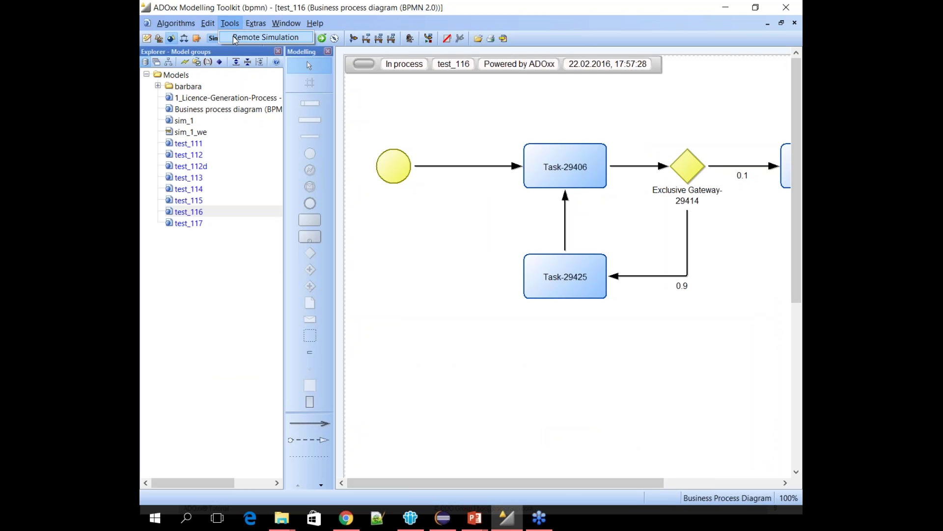
{"action": "left_click", "coordinate": [240, 37]}
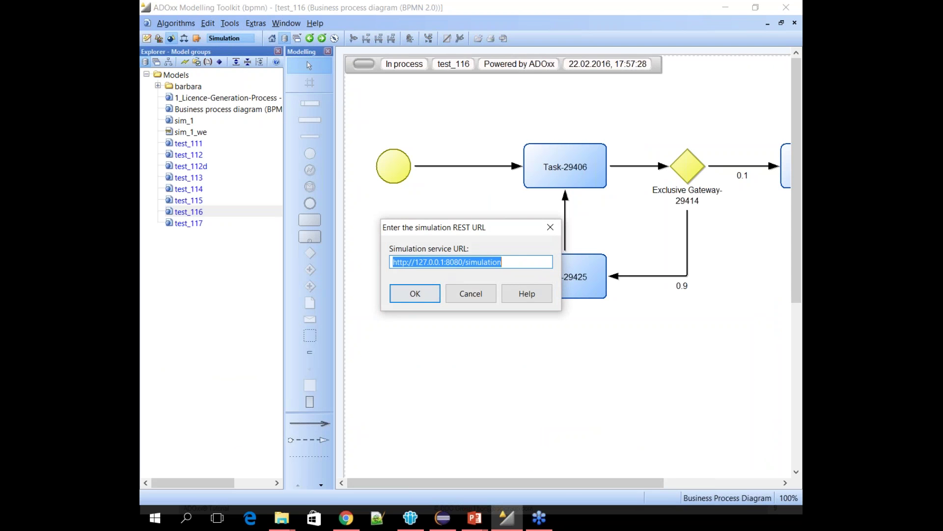
Step: Accept the local service URL on port 8080 and 1000 executions, then simulate test_116
{"action": "left_click_drag", "start_coordinate": [431, 232], "coordinate": [352, 297]}
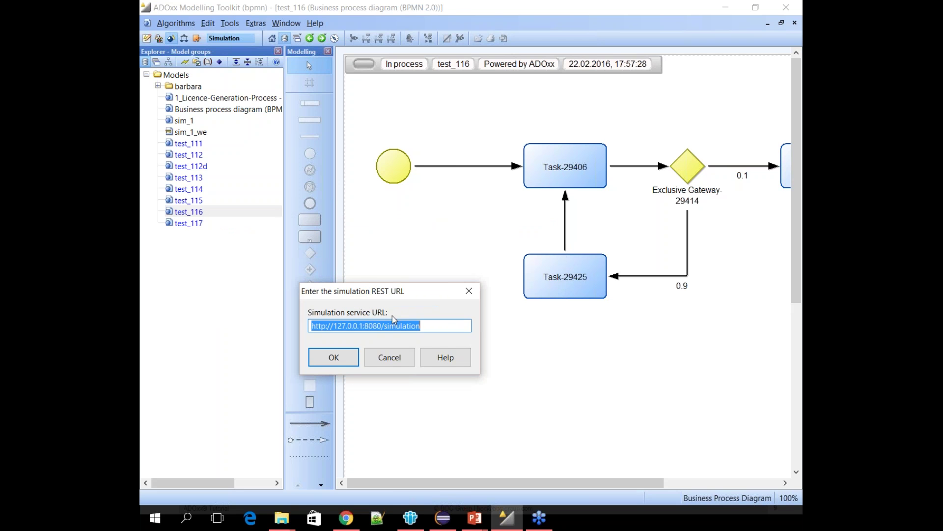
{"action": "left_click", "coordinate": [378, 327]}
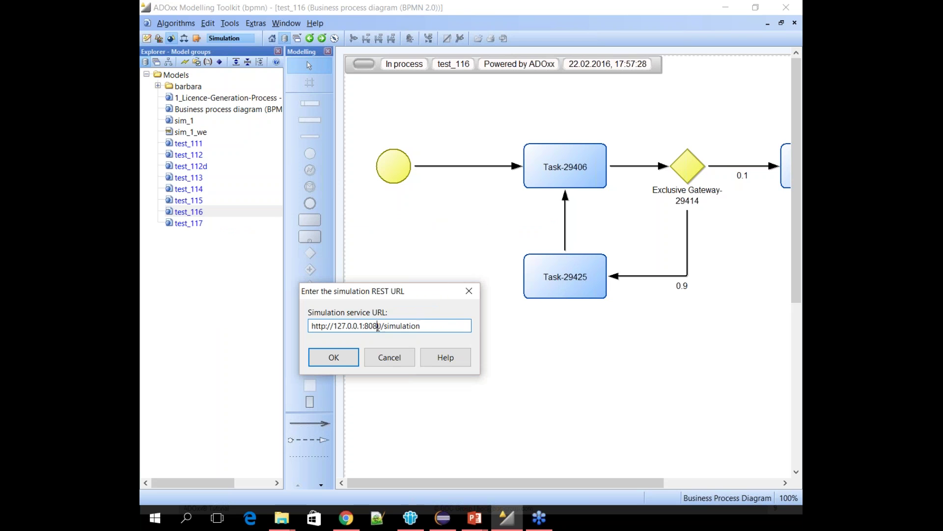
{"action": "left_click_drag", "start_coordinate": [383, 325], "coordinate": [341, 326]}
{"action": "left_click", "coordinate": [339, 325]}
{"action": "left_click", "coordinate": [349, 359]}
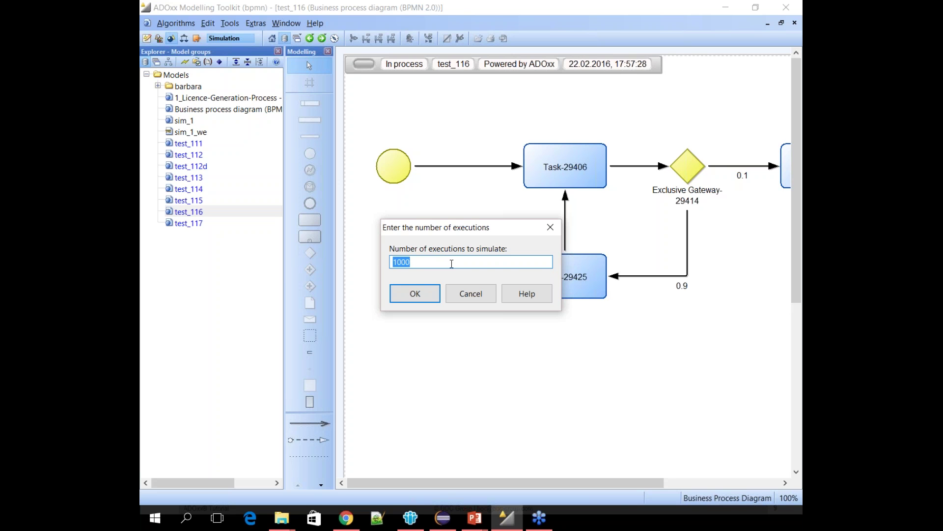
{"action": "left_click", "coordinate": [414, 295]}
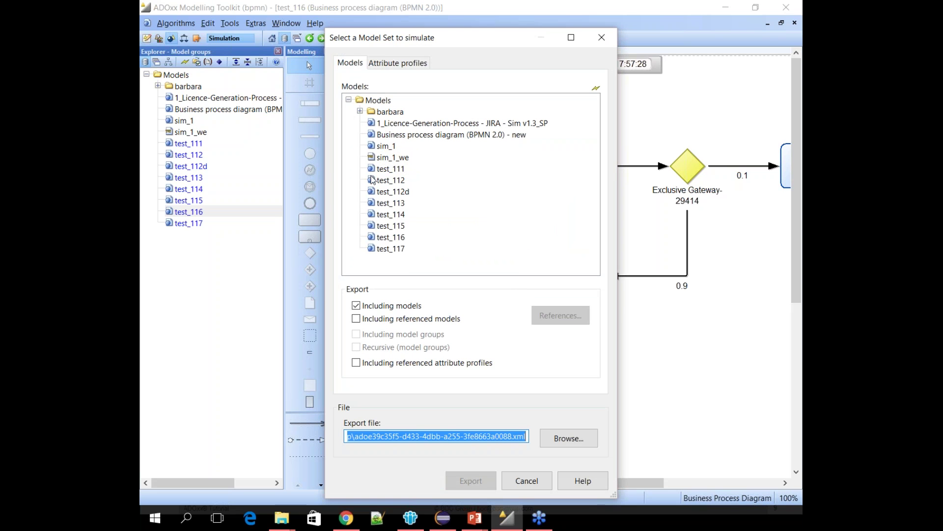
{"action": "left_click", "coordinate": [394, 238]}
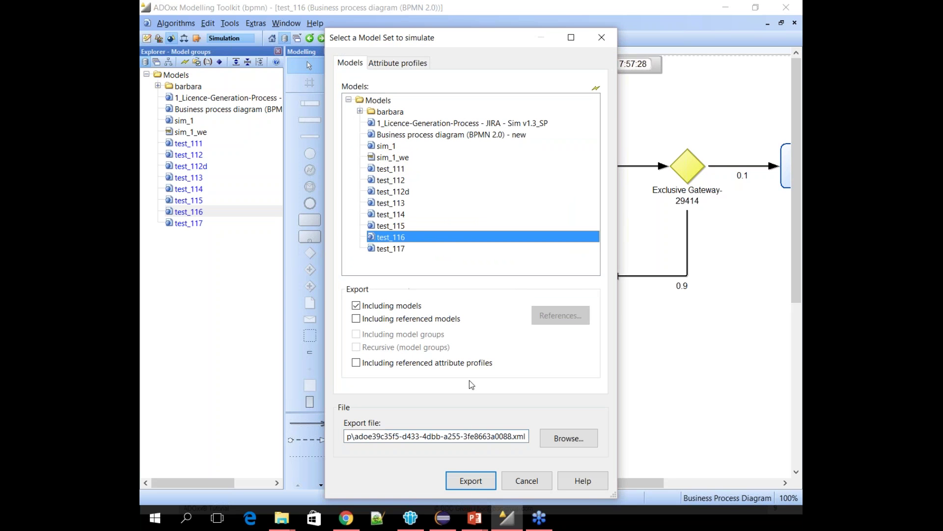
{"action": "left_click", "coordinate": [472, 482]}
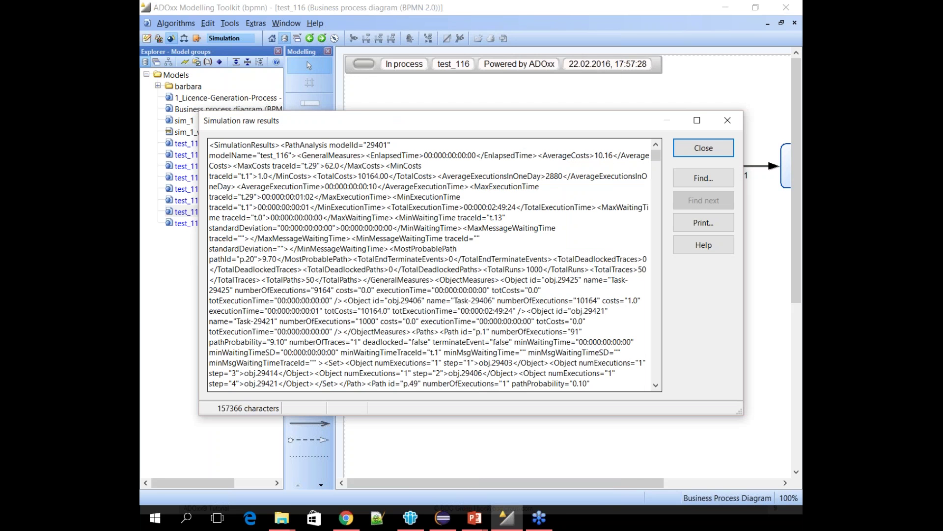
Step: Make the raw results window taller, reposition it, and highlight the general measures through MinExecutionTime
{"action": "left_click_drag", "start_coordinate": [350, 113], "coordinate": [350, 66]}
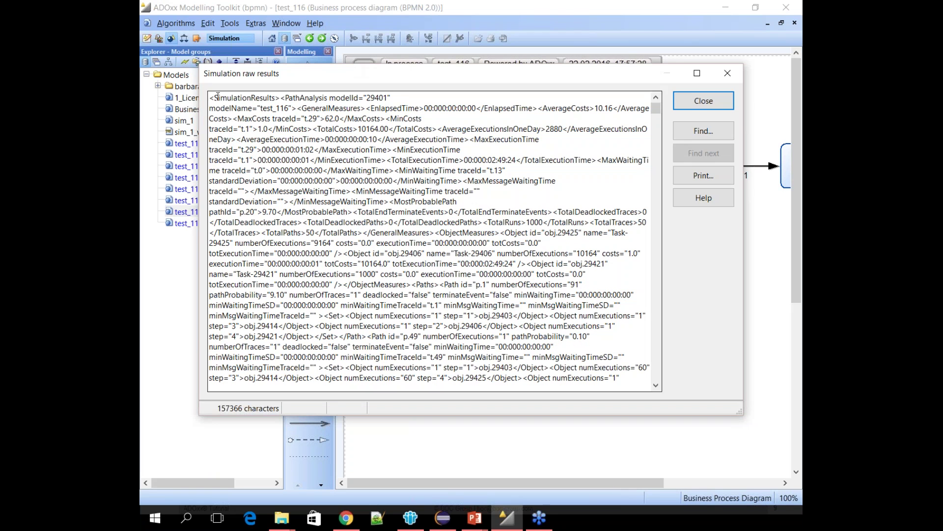
{"action": "left_click_drag", "start_coordinate": [210, 98], "coordinate": [520, 383]}
{"action": "left_click", "coordinate": [445, 290]}
{"action": "scroll", "coordinate": [446, 290], "scroll_direction": "up", "scroll_amount": 15}
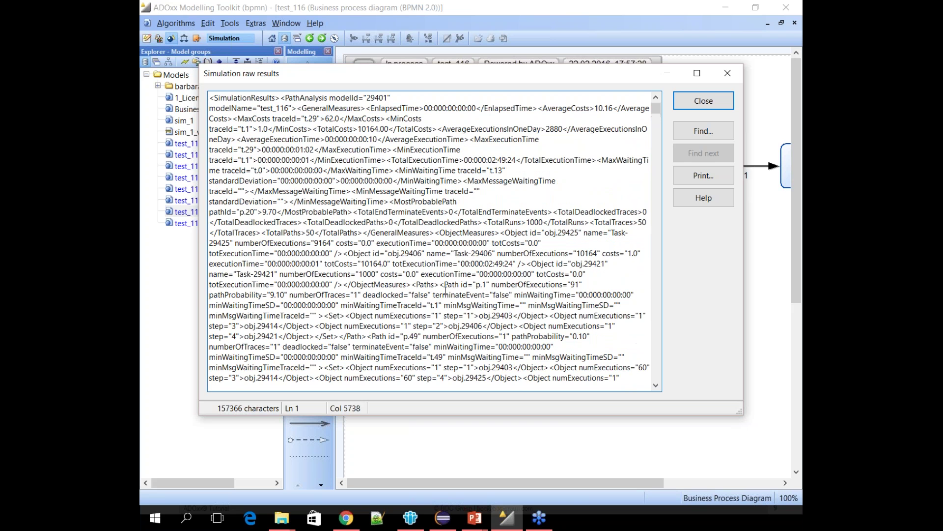
{"action": "mouse_move", "coordinate": [420, 76]}
{"action": "left_mouse_down"}
{"action": "mouse_move", "coordinate": [527, 116]}
{"action": "mouse_move", "coordinate": [407, 136]}
{"action": "mouse_move", "coordinate": [588, 180]}
{"action": "mouse_move", "coordinate": [538, 213]}
{"action": "mouse_move", "coordinate": [391, 119]}
{"action": "mouse_move", "coordinate": [402, 182]}
{"action": "mouse_move", "coordinate": [431, 228]}
{"action": "mouse_move", "coordinate": [394, 150]}
{"action": "mouse_move", "coordinate": [409, 138]}
{"action": "mouse_move", "coordinate": [407, 86]}
{"action": "left_mouse_up"}
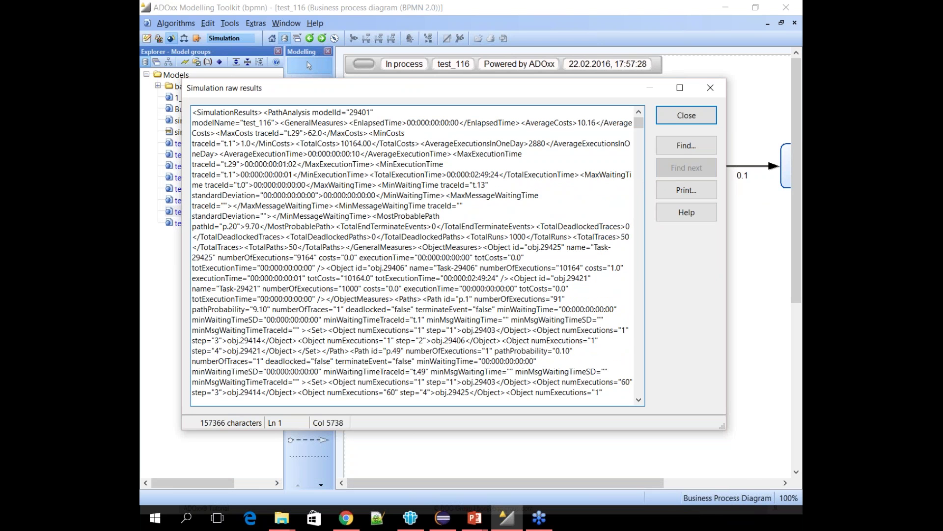
{"action": "left_click", "coordinate": [433, 205]}
{"action": "left_click_drag", "start_coordinate": [196, 112], "coordinate": [353, 174]}
{"action": "left_click", "coordinate": [341, 184]}
Step: Review the Raw xml results in the web client, then open the ADOxxWEB Simulation Use page
{"action": "key", "text": "alt+Tab"}
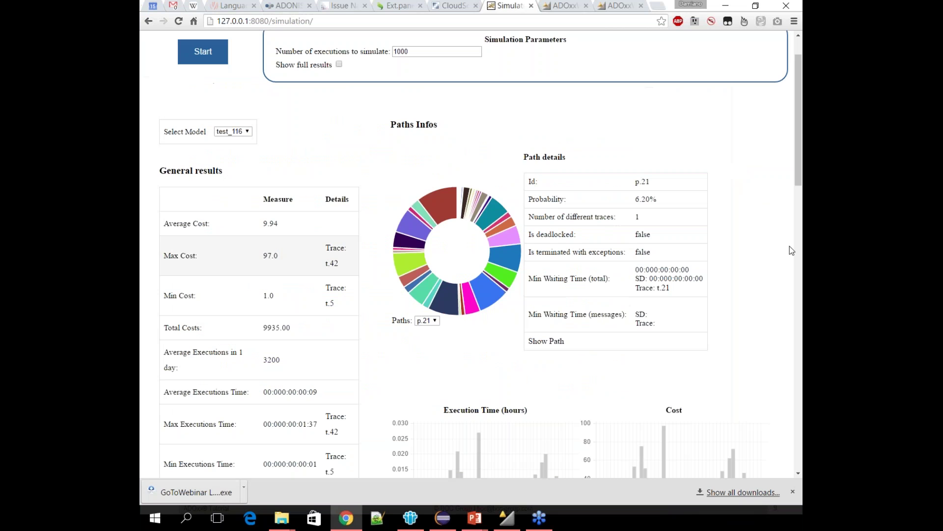
{"action": "left_click_drag", "start_coordinate": [800, 144], "coordinate": [800, 426]}
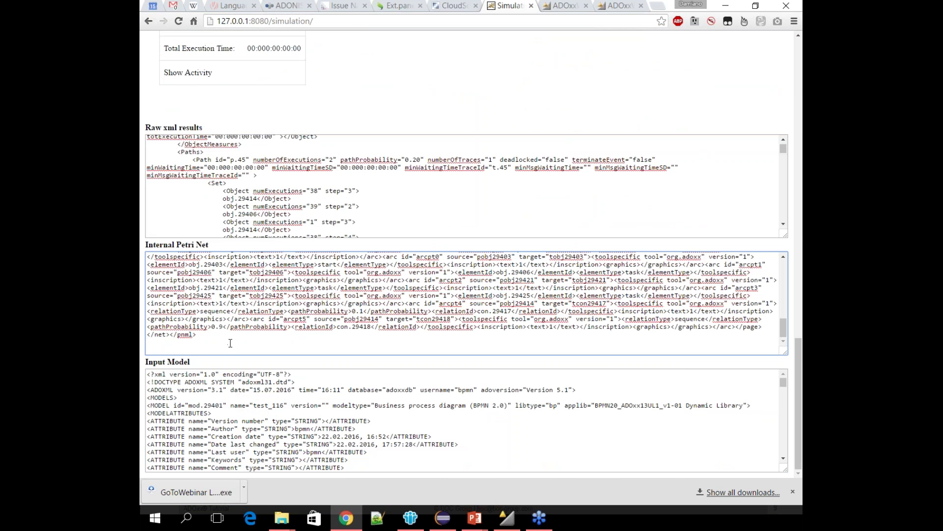
{"action": "left_click", "coordinate": [400, 172]}
{"action": "scroll", "coordinate": [400, 172], "scroll_direction": "up", "scroll_amount": 5}
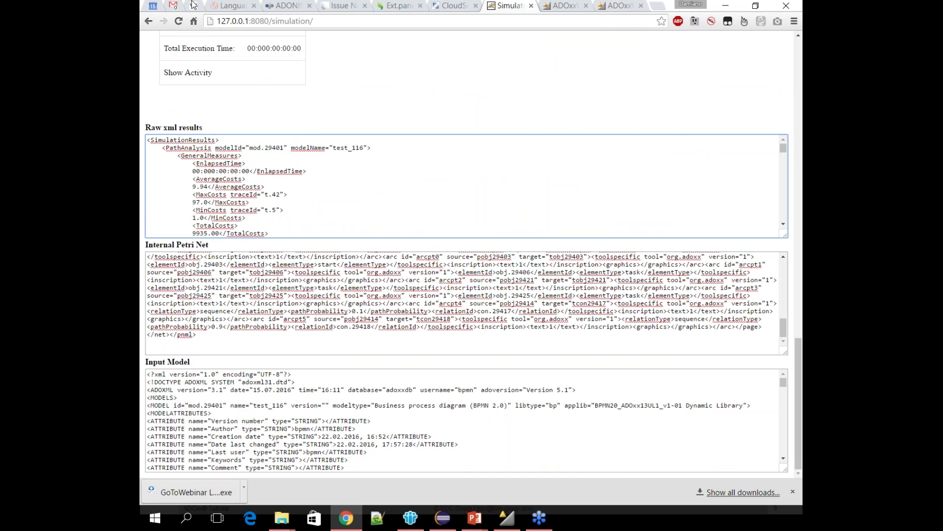
{"action": "left_click", "coordinate": [617, 8]}
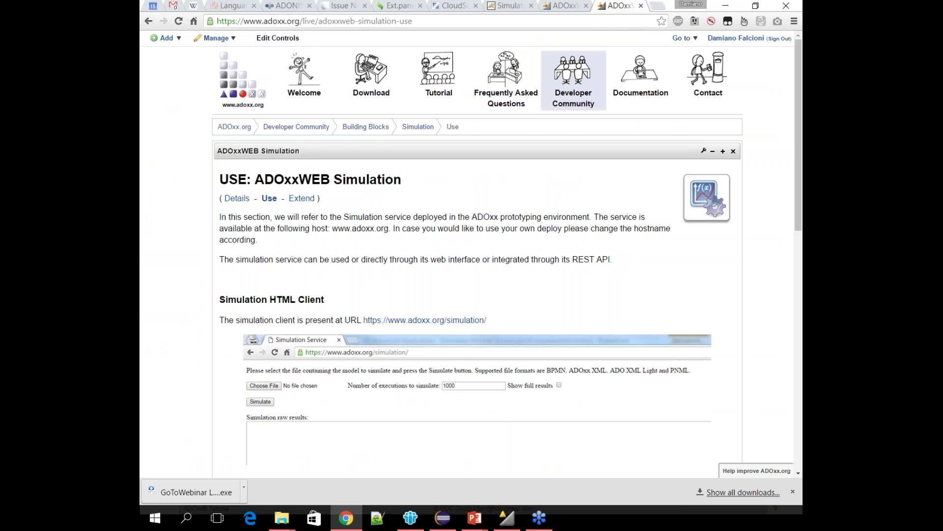
Step: Close the toolkit's Simulation raw results window and return to the presentation
{"action": "key", "text": "alt+Tab"}
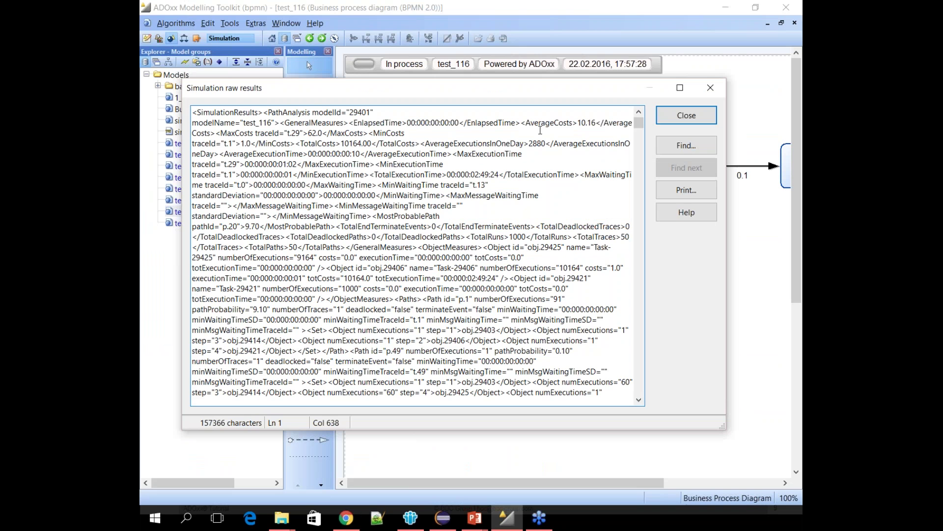
{"action": "left_click", "coordinate": [673, 119]}
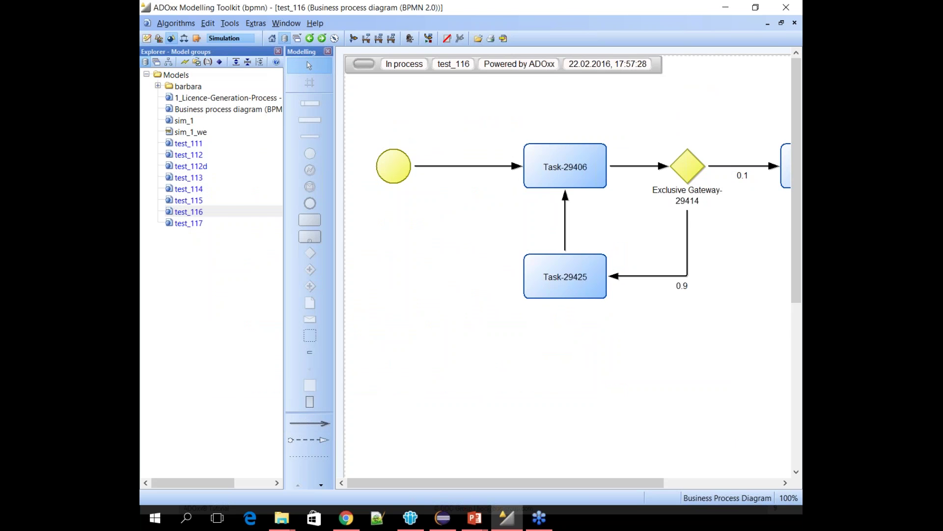
{"action": "key", "text": "alt+Tab"}
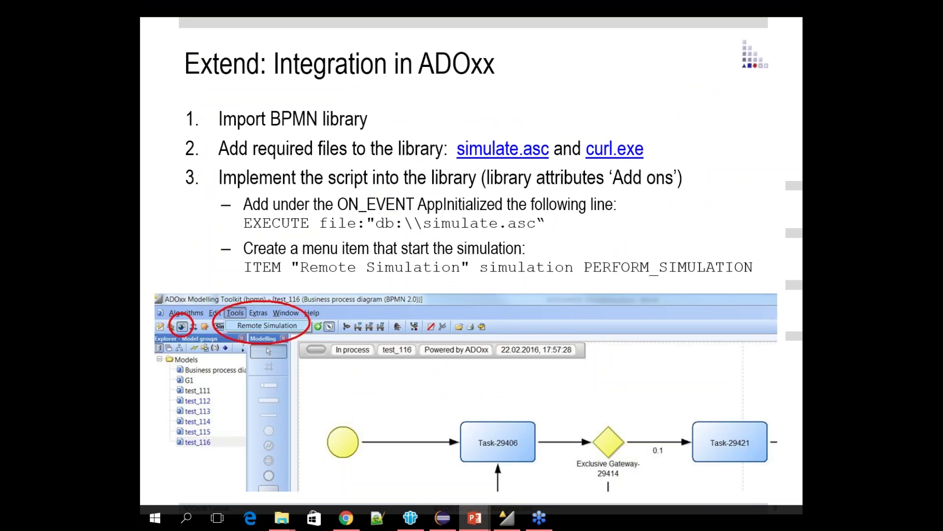
Step: Advance past the BPMN Terminate Event slide to slide 11, 'Extension: Source Code'
{"action": "key", "text": "Right"}
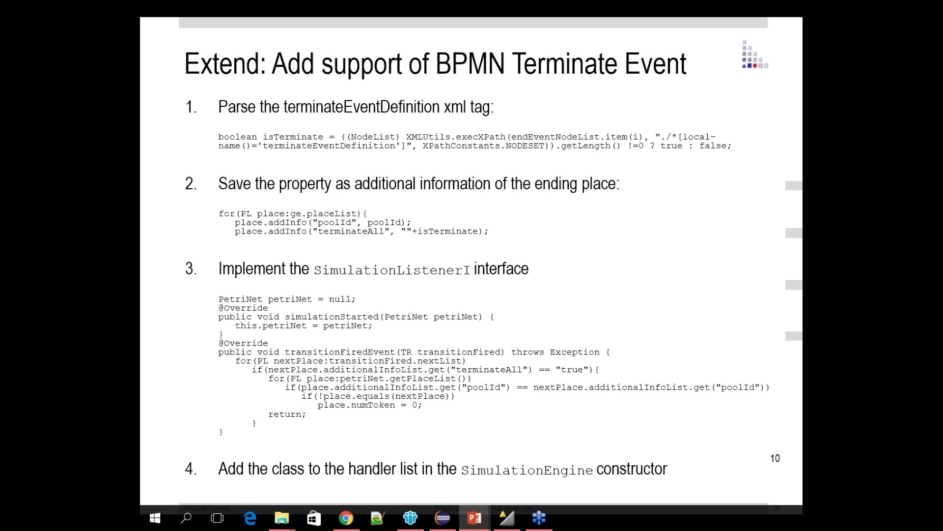
{"action": "key", "text": "Right"}
{"action": "key", "text": "Left"}
{"action": "left_click", "coordinate": [495, 309]}
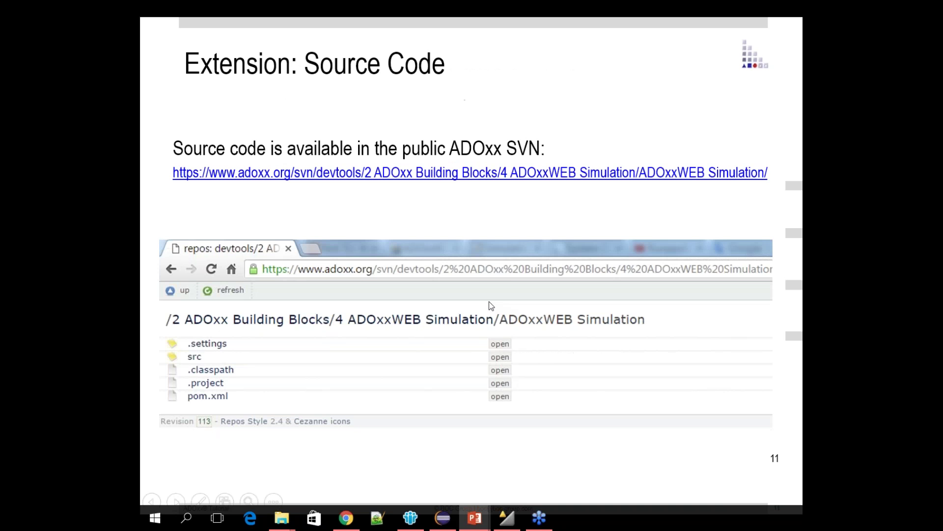